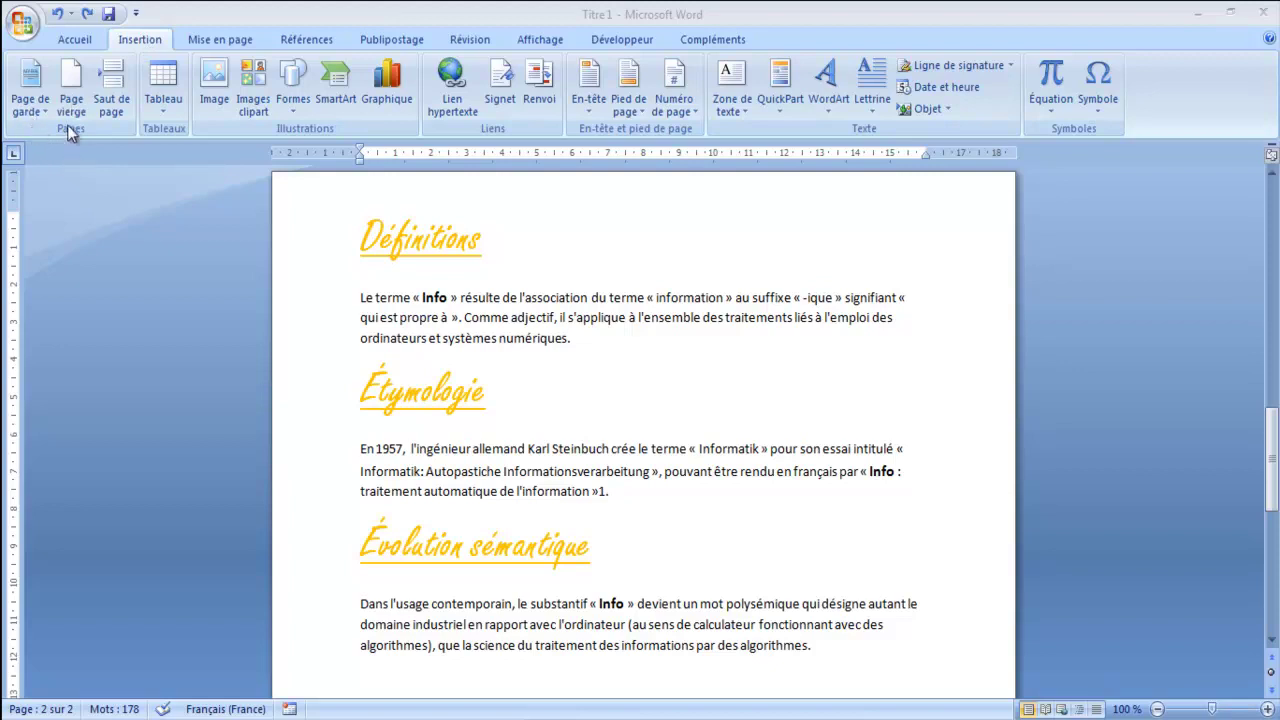
Step: Try insertion points on the Évolution sémantique, Étymologie and Sous-titre 2 lines
{"action": "left_click", "coordinate": [78, 185]}
{"action": "left_click", "coordinate": [96, 581]}
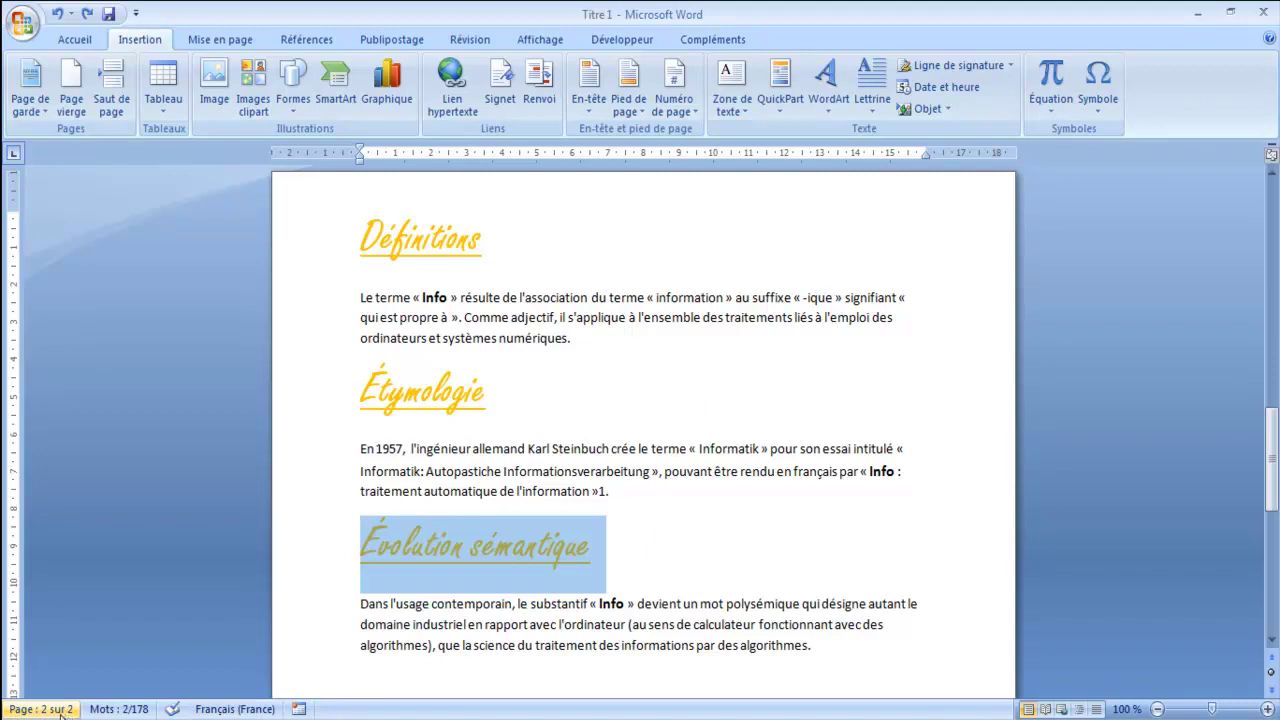
{"action": "left_click", "coordinate": [82, 625]}
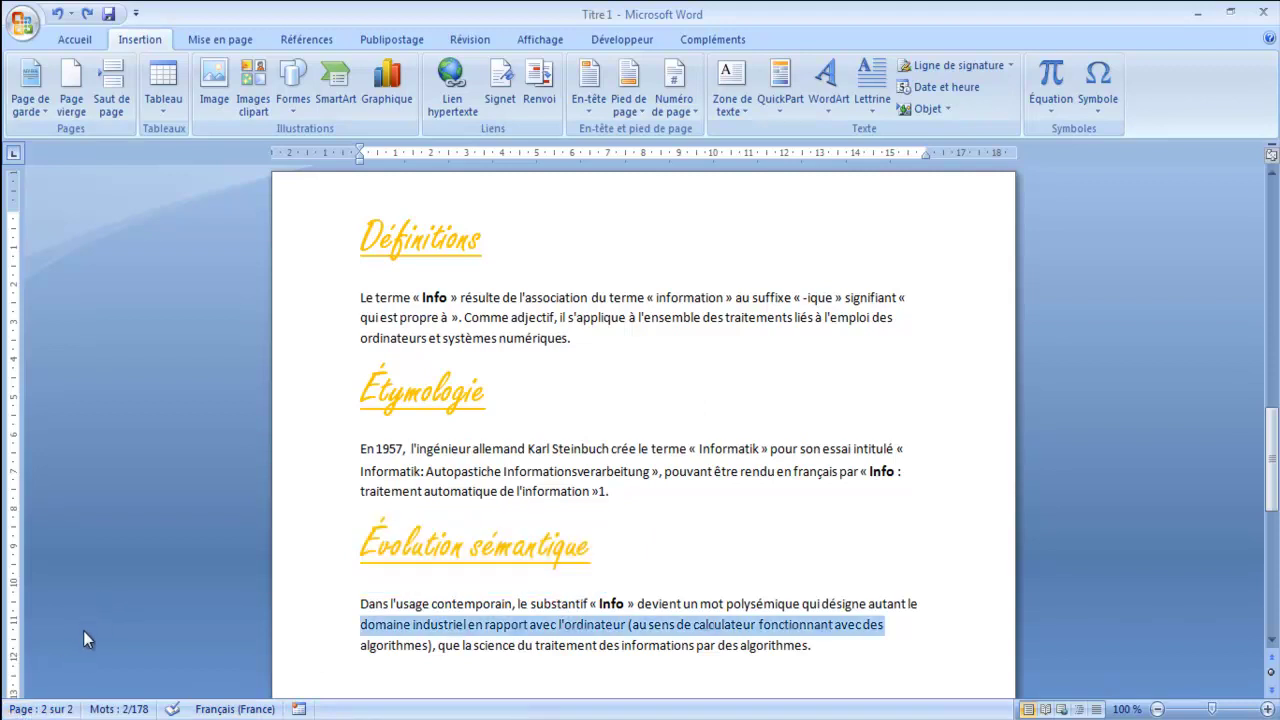
{"action": "left_click", "coordinate": [635, 390]}
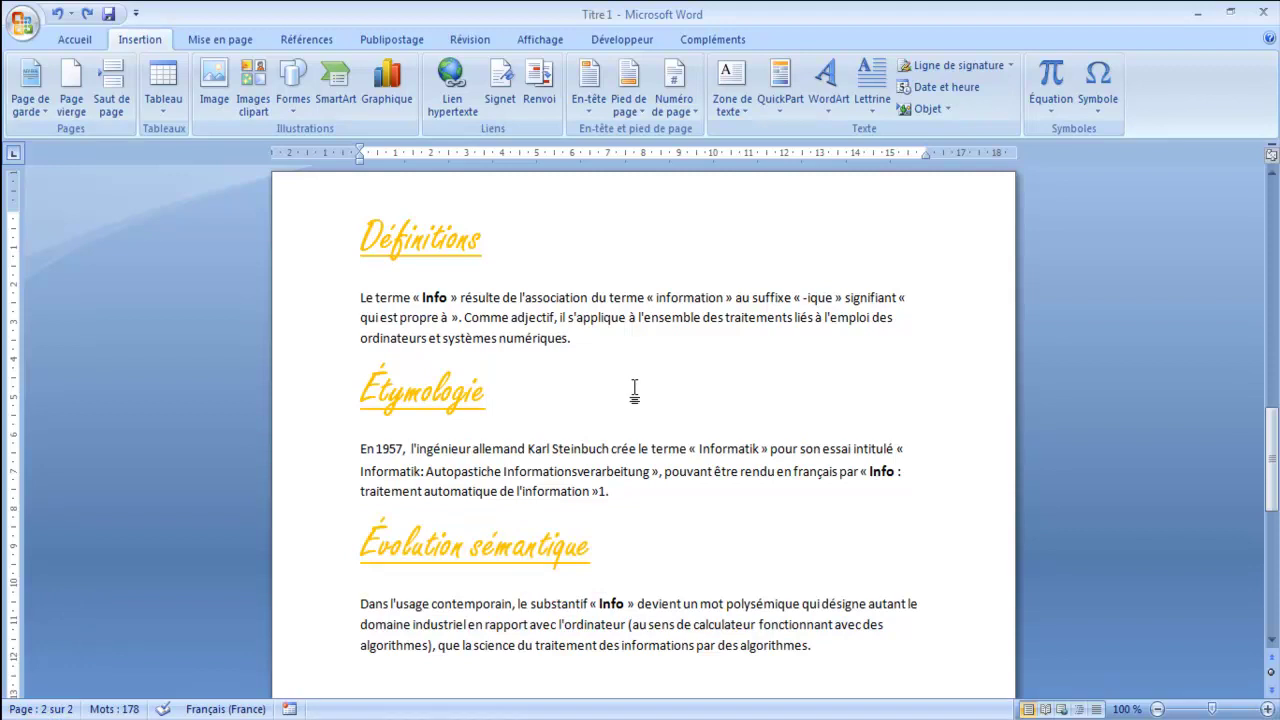
{"action": "mouse_move", "coordinate": [1273, 436]}
{"action": "left_mouse_down"}
{"action": "mouse_move", "coordinate": [1248, 250]}
{"action": "mouse_move", "coordinate": [1250, 274]}
{"action": "left_mouse_up"}
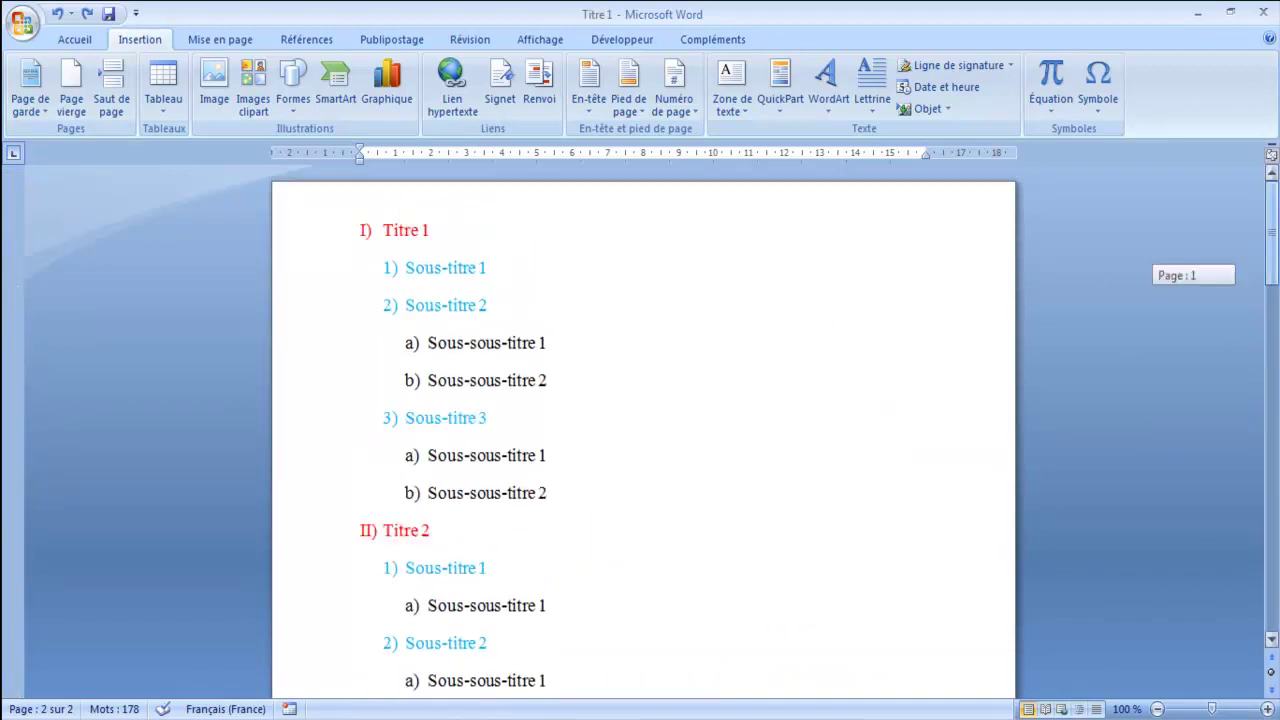
{"action": "left_click", "coordinate": [767, 325]}
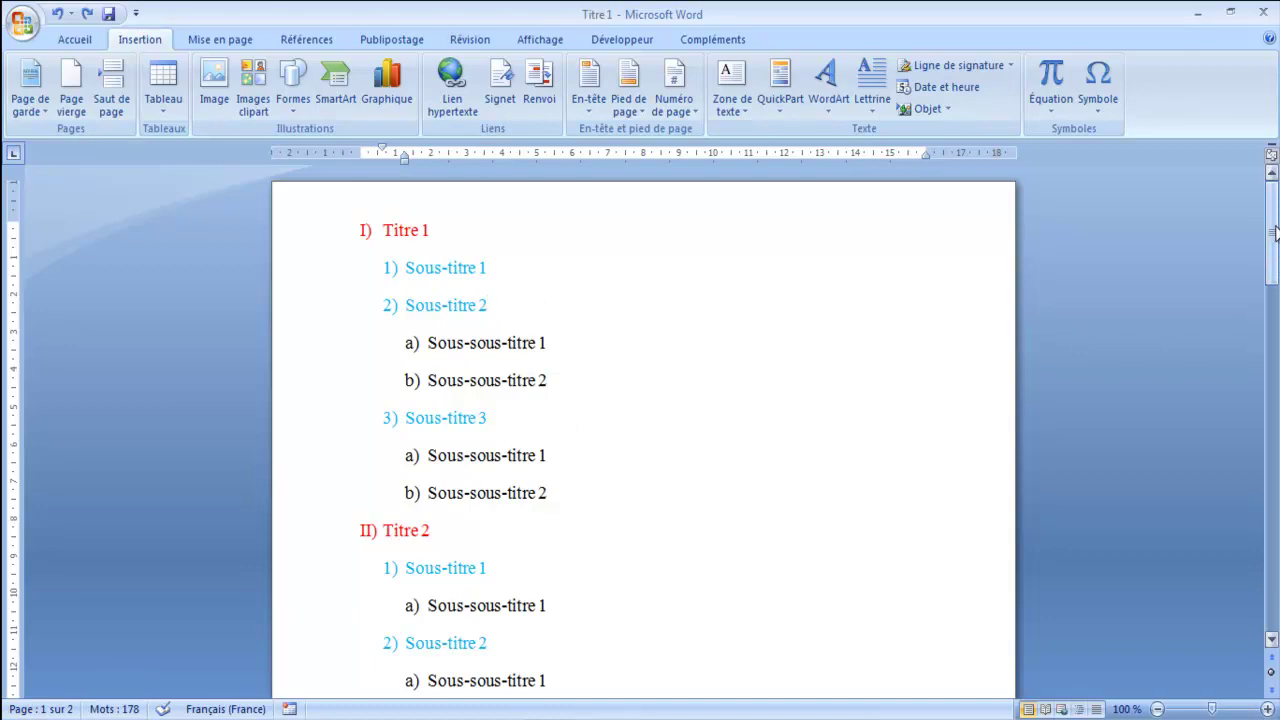
Step: Place the insertion point just before the Définitions heading
{"action": "mouse_move", "coordinate": [1275, 232]}
{"action": "left_mouse_down"}
{"action": "mouse_move", "coordinate": [1275, 573]}
{"action": "mouse_move", "coordinate": [1275, 432]}
{"action": "left_mouse_up"}
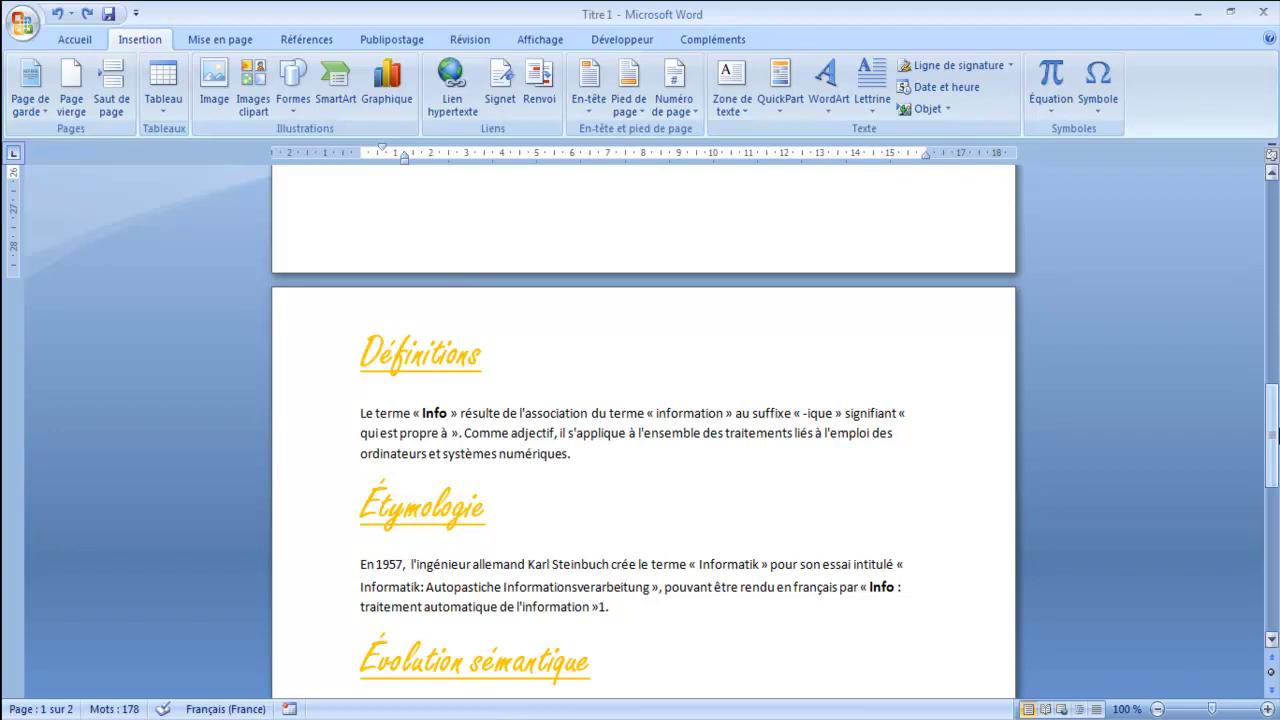
{"action": "left_click", "coordinate": [361, 360]}
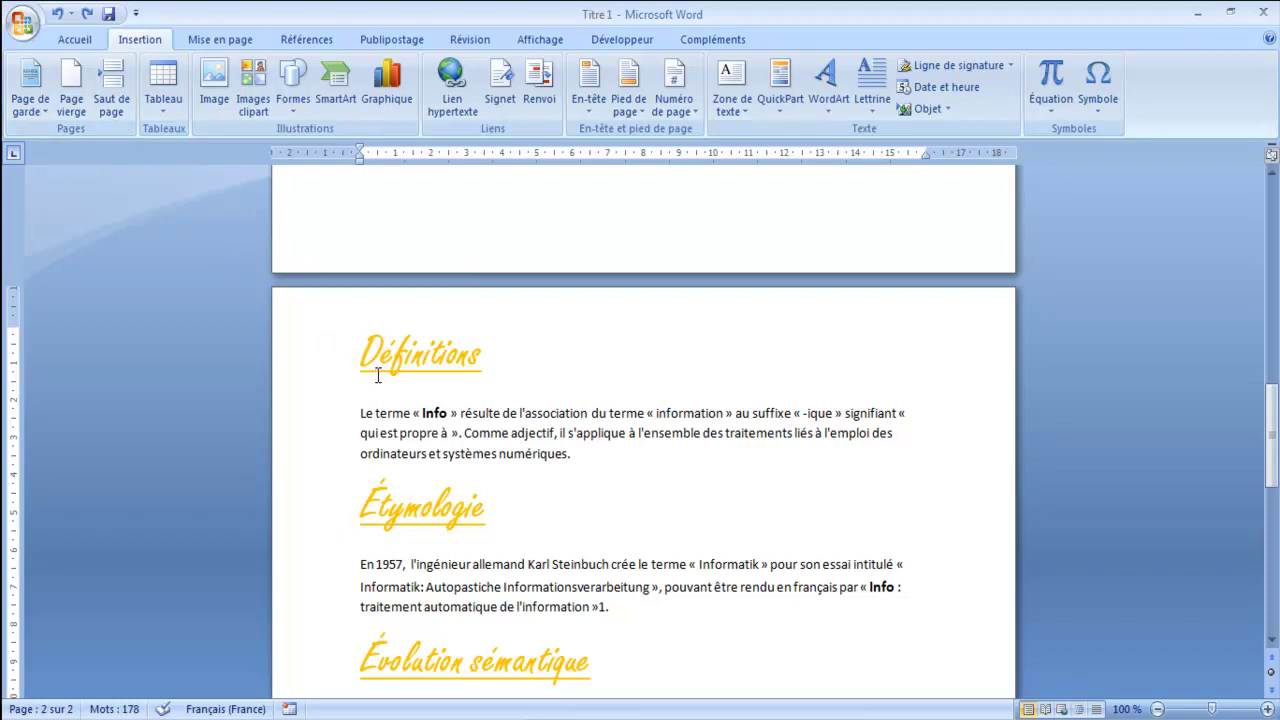
{"action": "left_click_drag", "start_coordinate": [1272, 440], "coordinate": [1275, 470]}
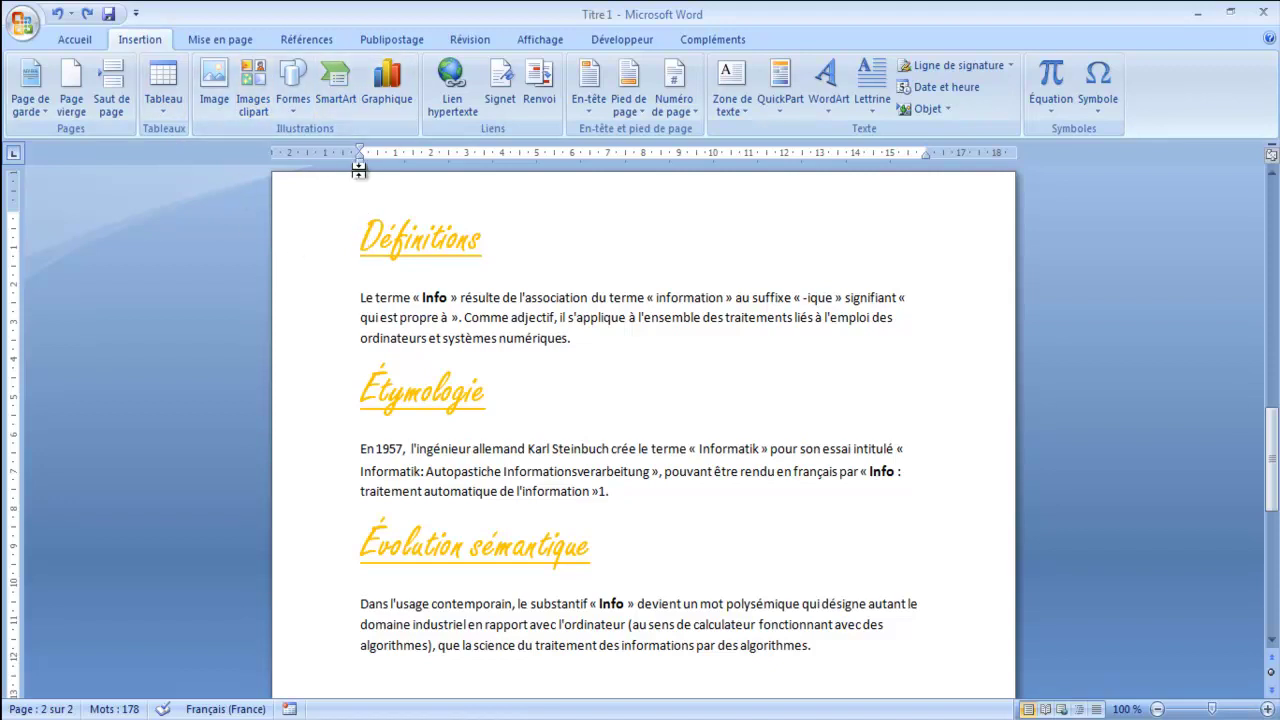
{"action": "left_click_drag", "start_coordinate": [1272, 465], "coordinate": [1272, 426]}
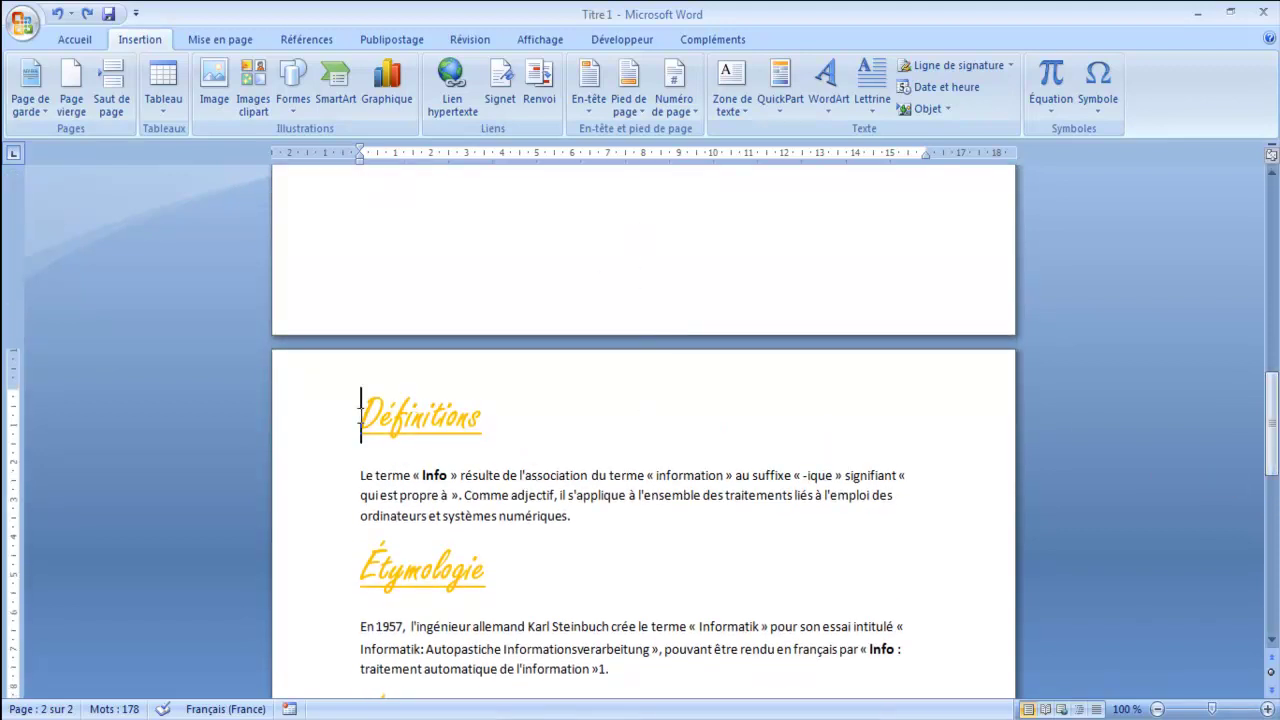
{"action": "left_click_drag", "start_coordinate": [1275, 437], "coordinate": [1276, 460]}
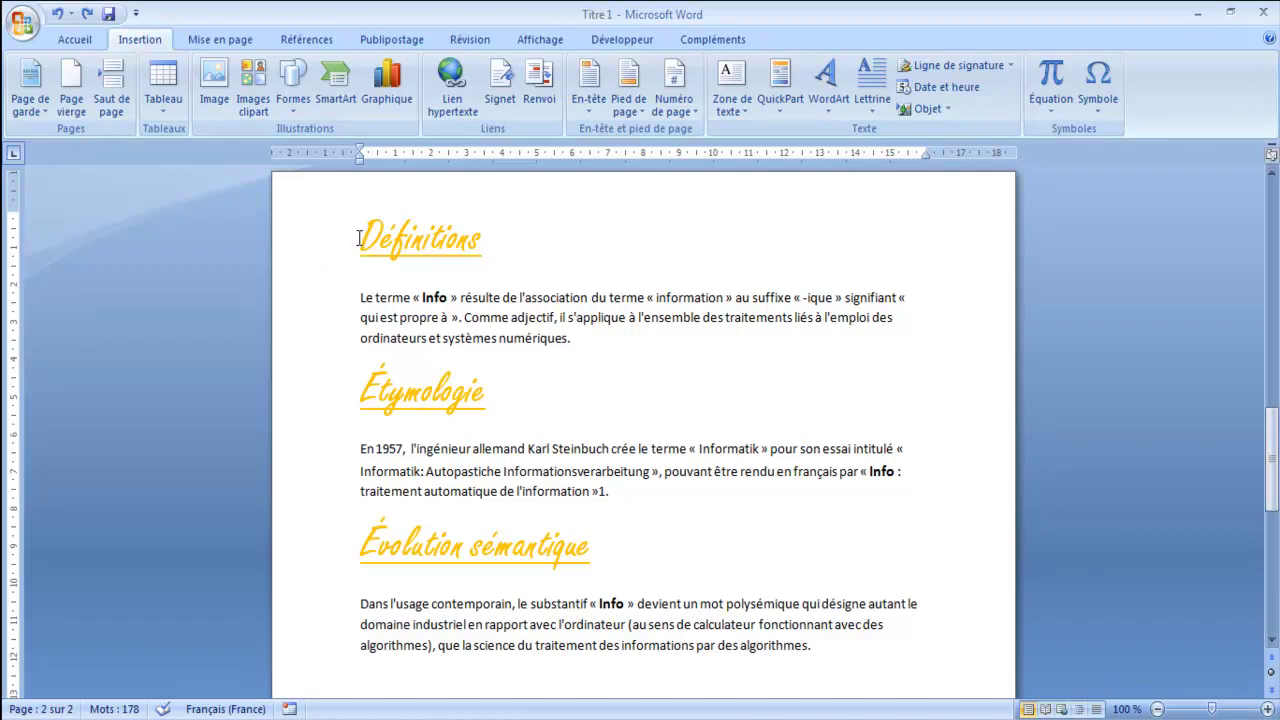
Step: Insert a Page vierge before Définitions, then undo the insertion
{"action": "left_click", "coordinate": [71, 102]}
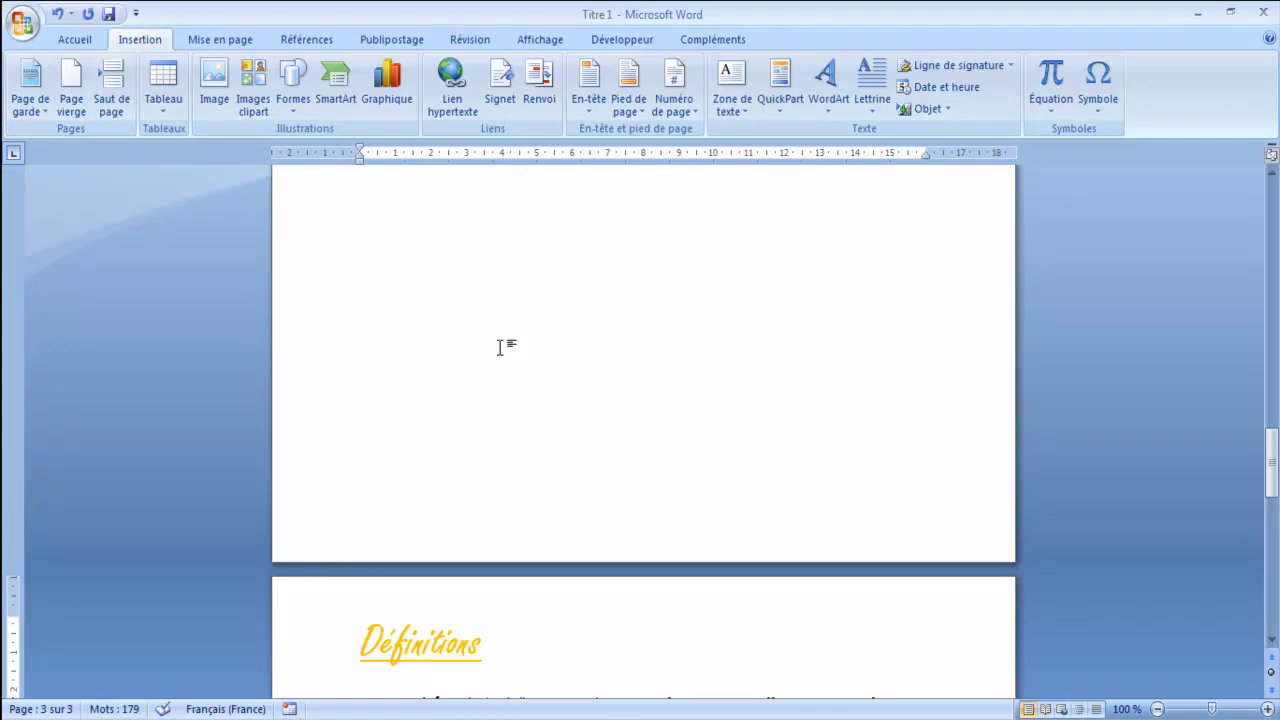
{"action": "double_click", "coordinate": [500, 346]}
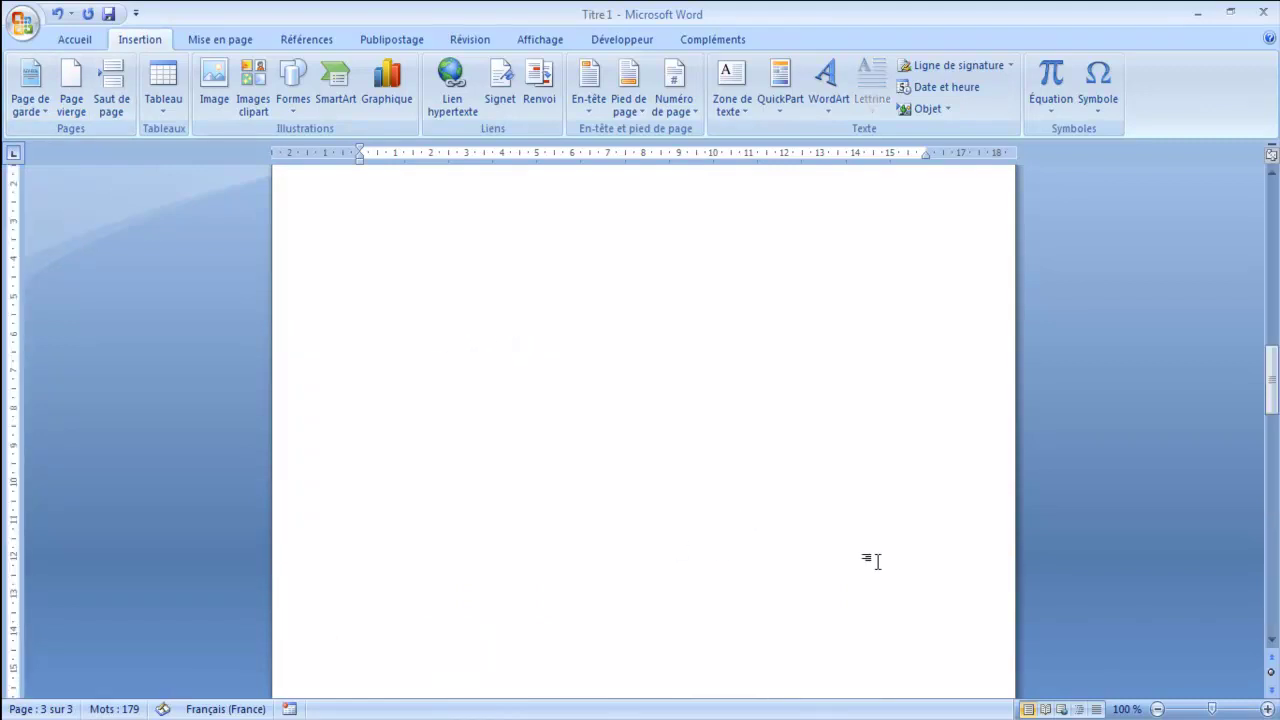
{"action": "mouse_move", "coordinate": [1273, 391]}
{"action": "left_mouse_down"}
{"action": "mouse_move", "coordinate": [1273, 212]}
{"action": "mouse_move", "coordinate": [1273, 525]}
{"action": "left_mouse_up"}
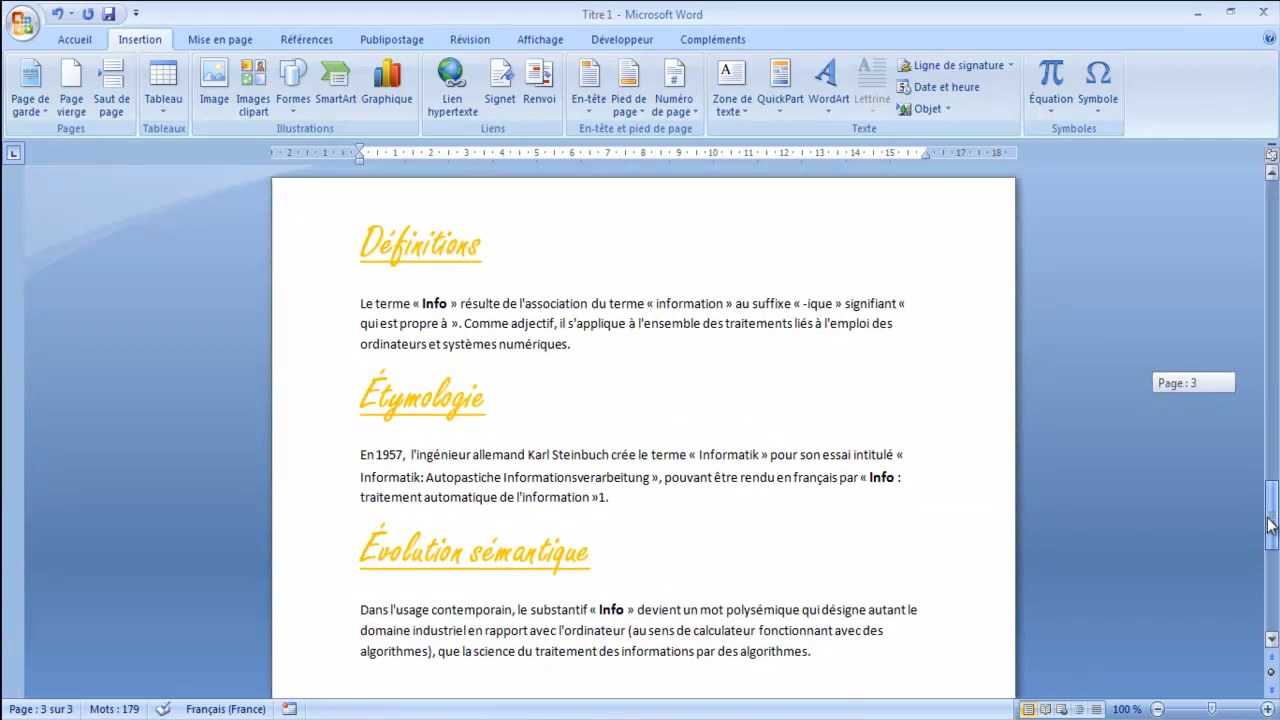
{"action": "left_click", "coordinate": [58, 18]}
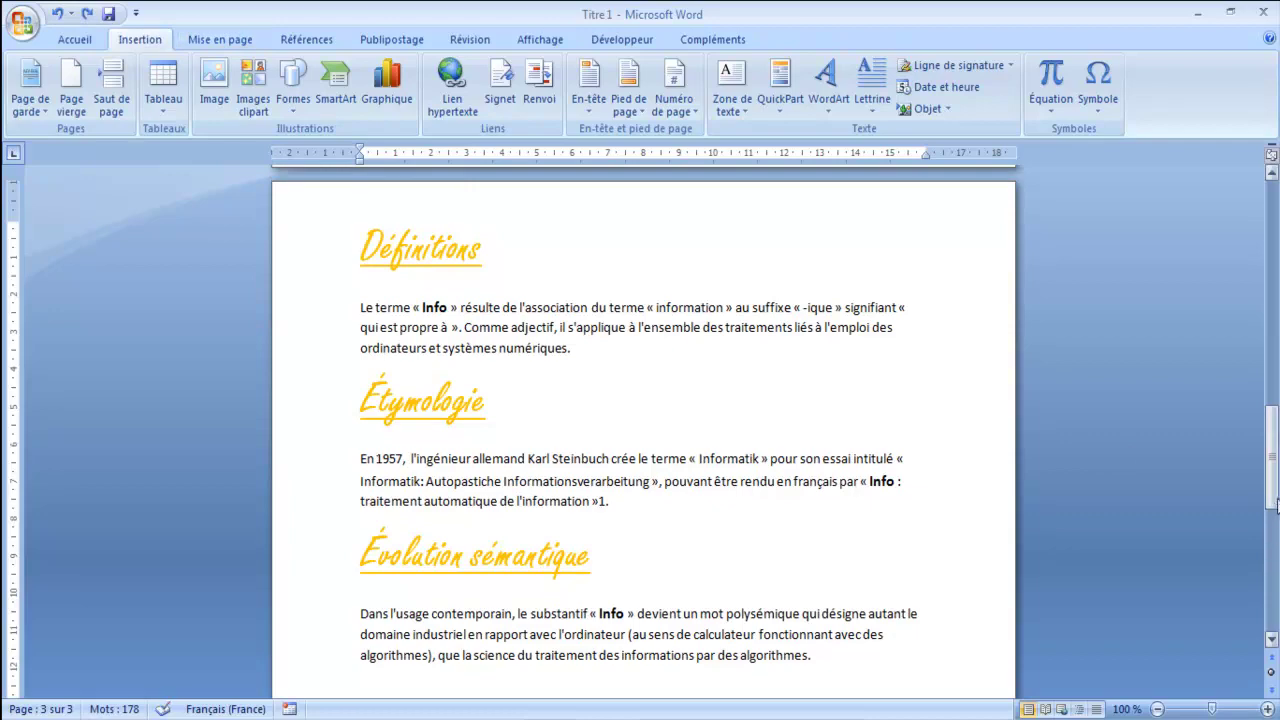
Step: Insert a Page vierge after the final Évolution sémantique paragraph and return the caret there
{"action": "mouse_move", "coordinate": [1273, 543]}
{"action": "left_mouse_down"}
{"action": "mouse_move", "coordinate": [1276, 460]}
{"action": "mouse_move", "coordinate": [1276, 486]}
{"action": "left_mouse_up"}
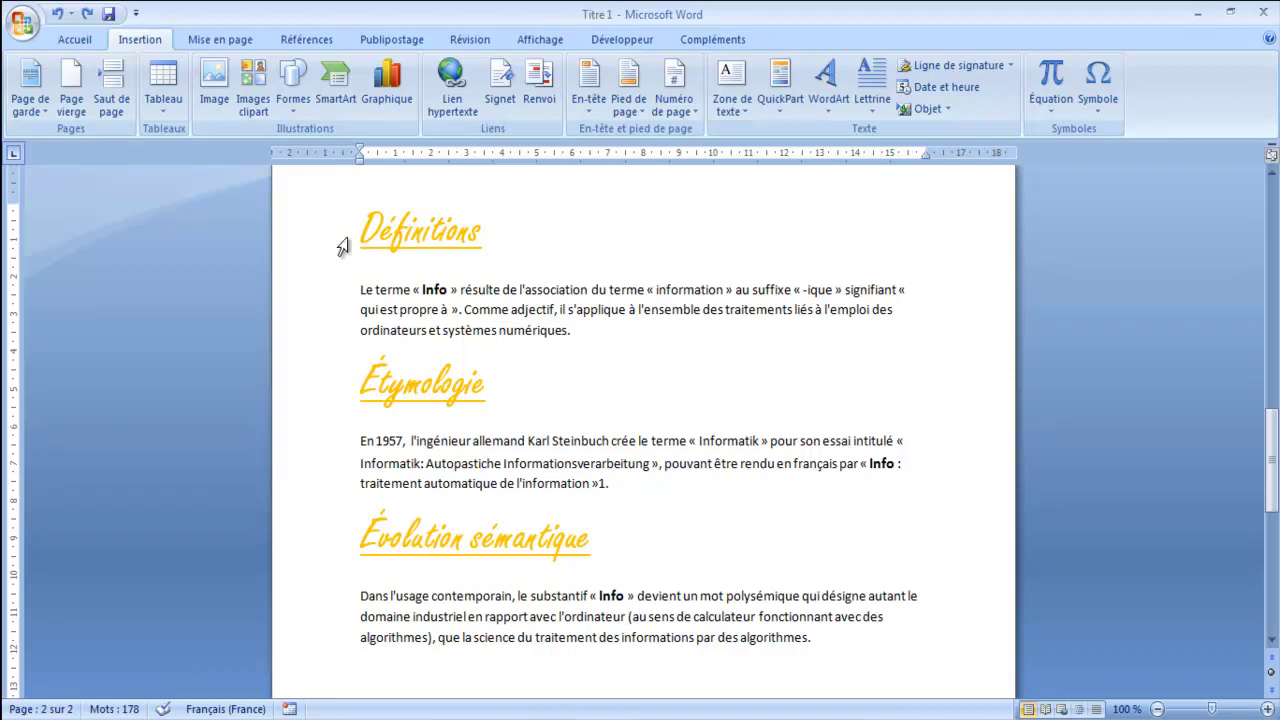
{"action": "left_click_drag", "start_coordinate": [1275, 447], "coordinate": [1275, 482]}
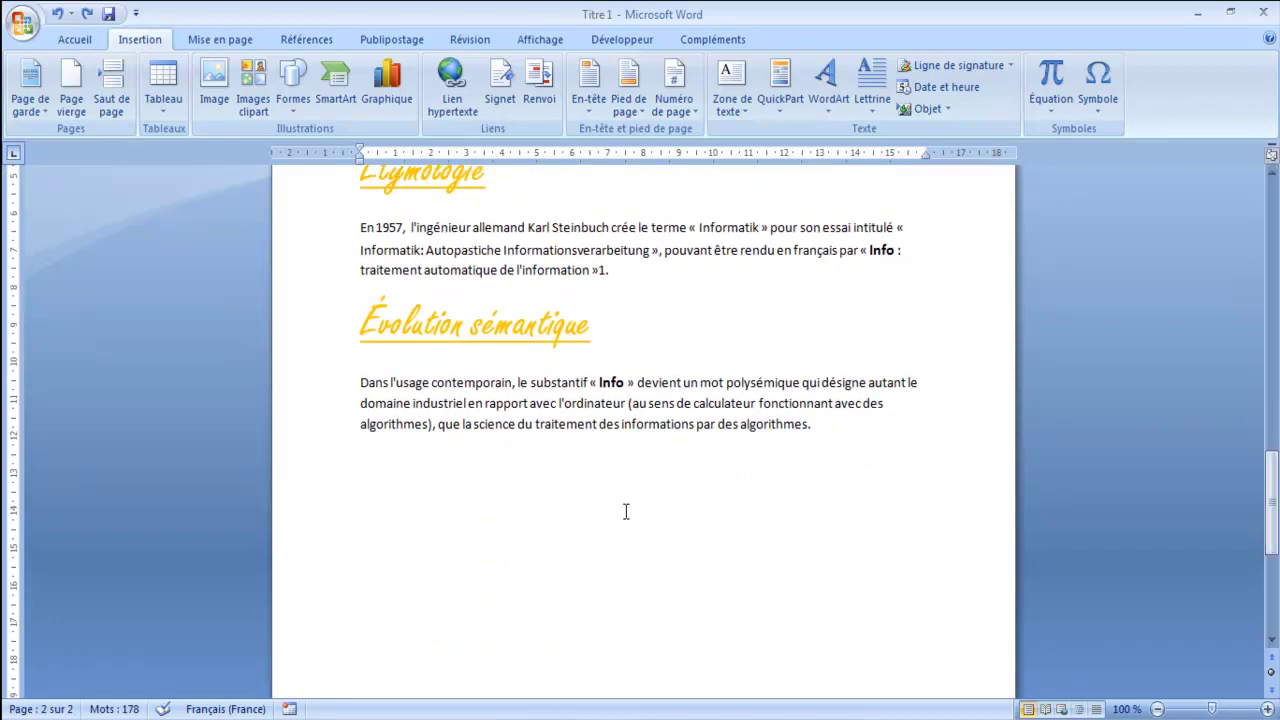
{"action": "left_click", "coordinate": [844, 425]}
{"action": "left_click", "coordinate": [71, 80]}
{"action": "mouse_move", "coordinate": [1273, 472]}
{"action": "left_mouse_down"}
{"action": "mouse_move", "coordinate": [1276, 393]}
{"action": "mouse_move", "coordinate": [1276, 590]}
{"action": "mouse_move", "coordinate": [1276, 410]}
{"action": "left_mouse_up"}
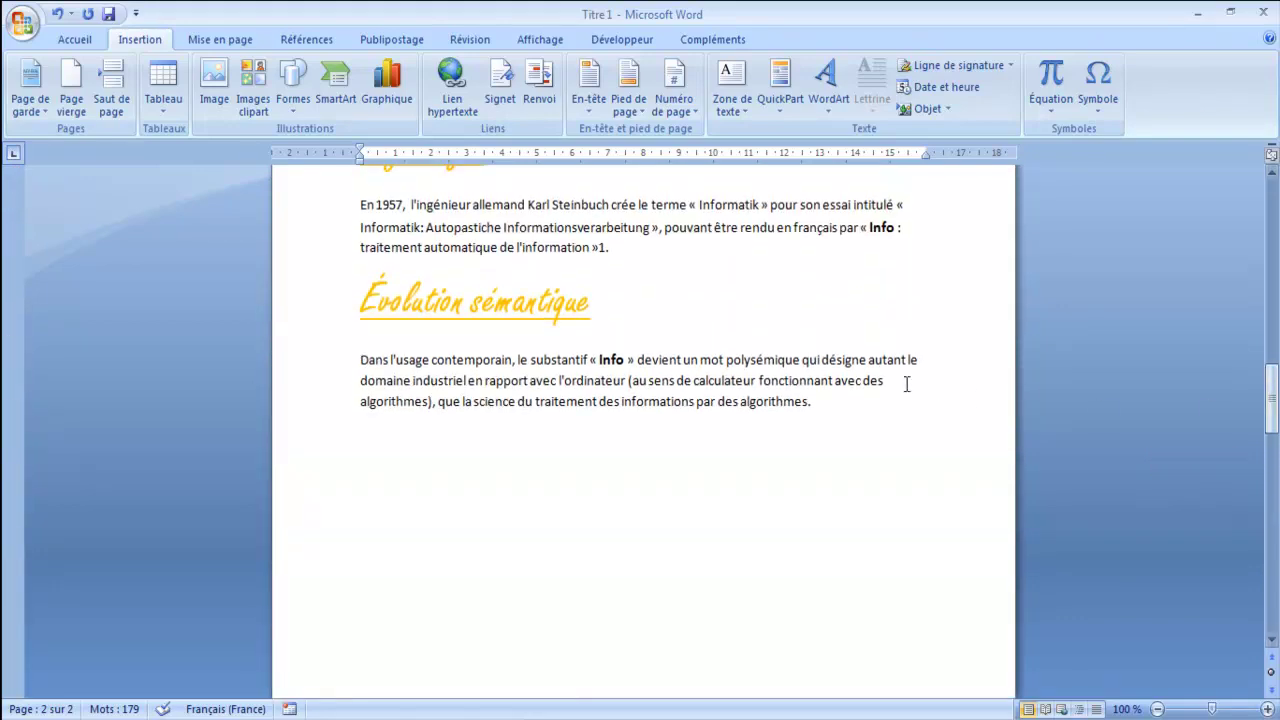
{"action": "left_click", "coordinate": [848, 403]}
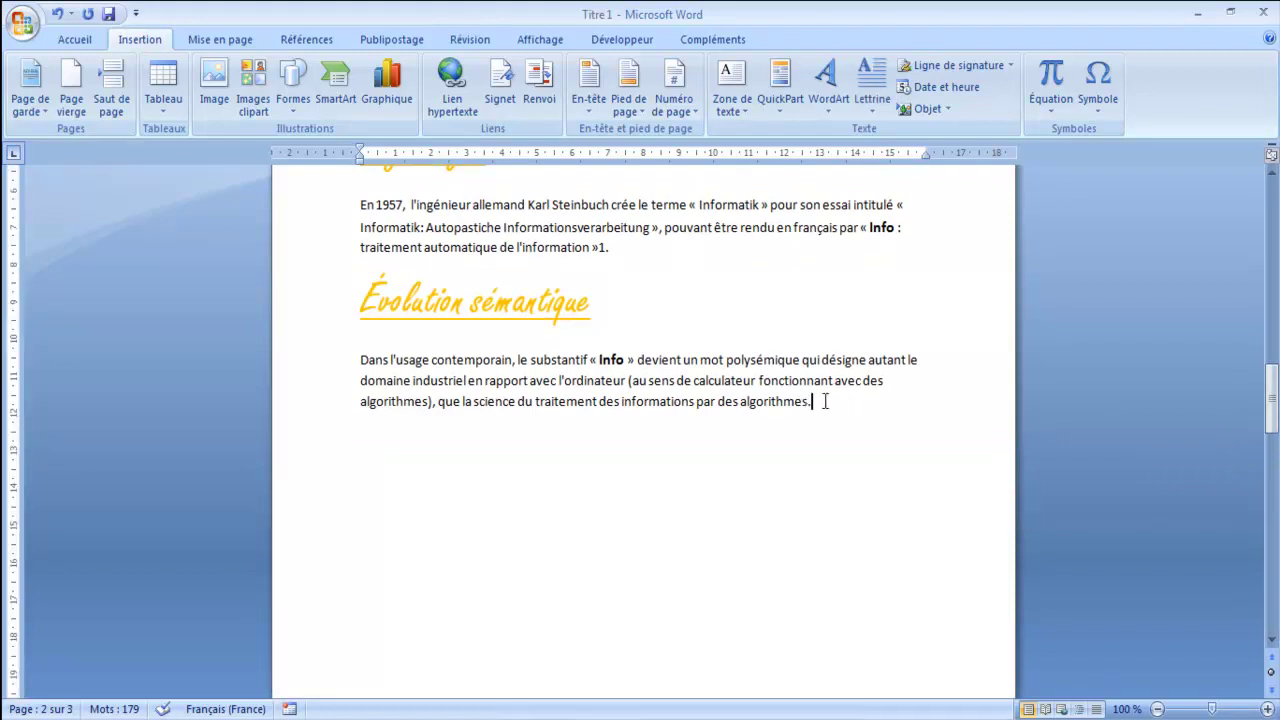
Step: Scroll back up and undo the trailing blank page insertion
{"action": "left_click_drag", "start_coordinate": [1271, 398], "coordinate": [1276, 378]}
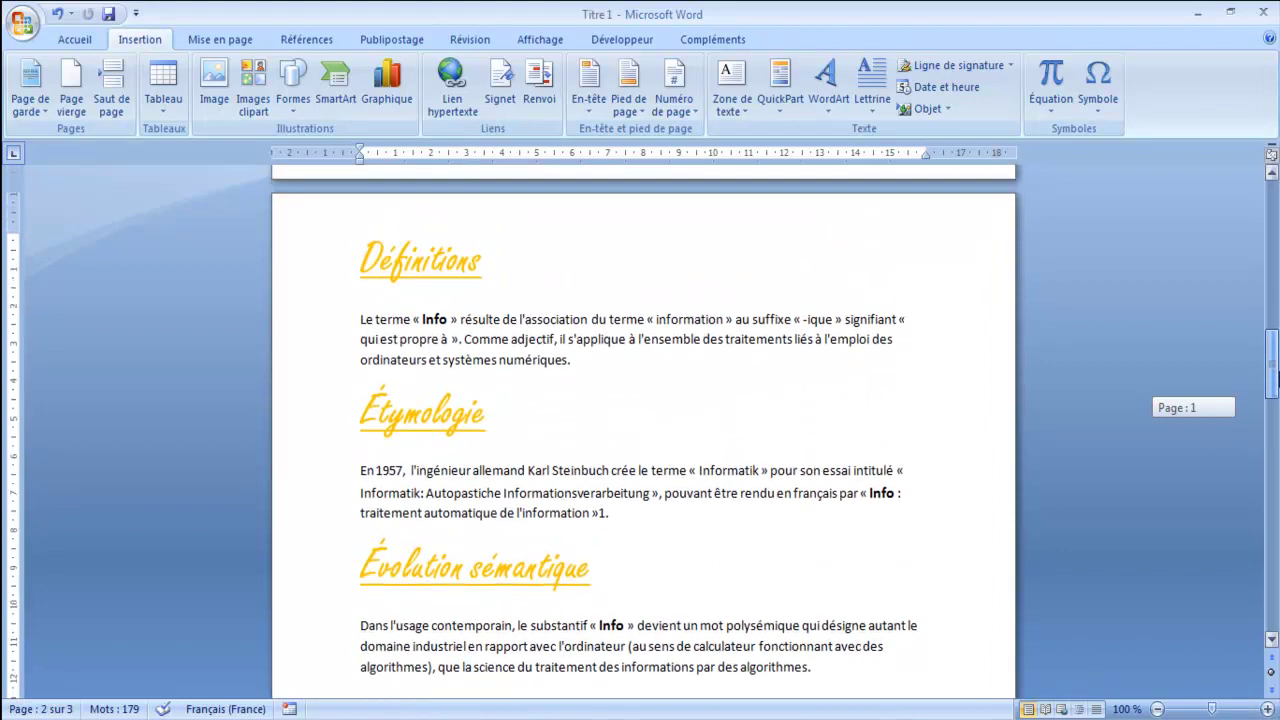
{"action": "left_click", "coordinate": [354, 258]}
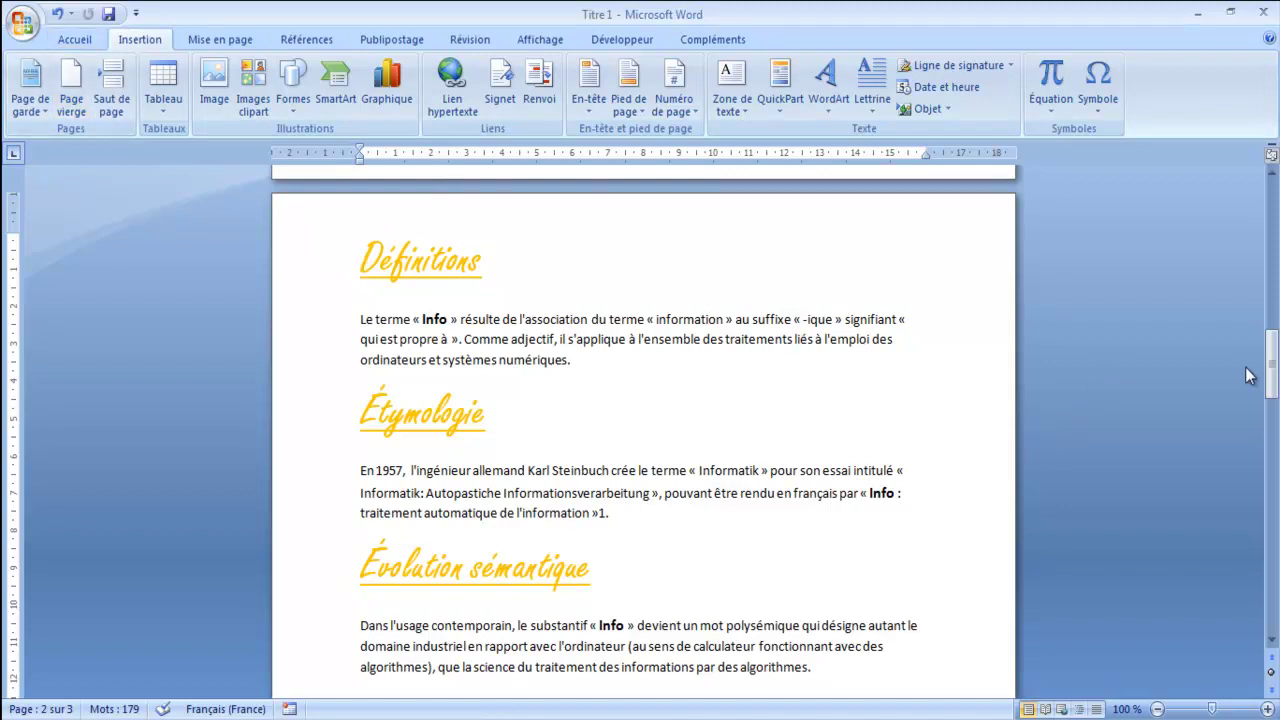
{"action": "left_click_drag", "start_coordinate": [1271, 363], "coordinate": [1271, 378]}
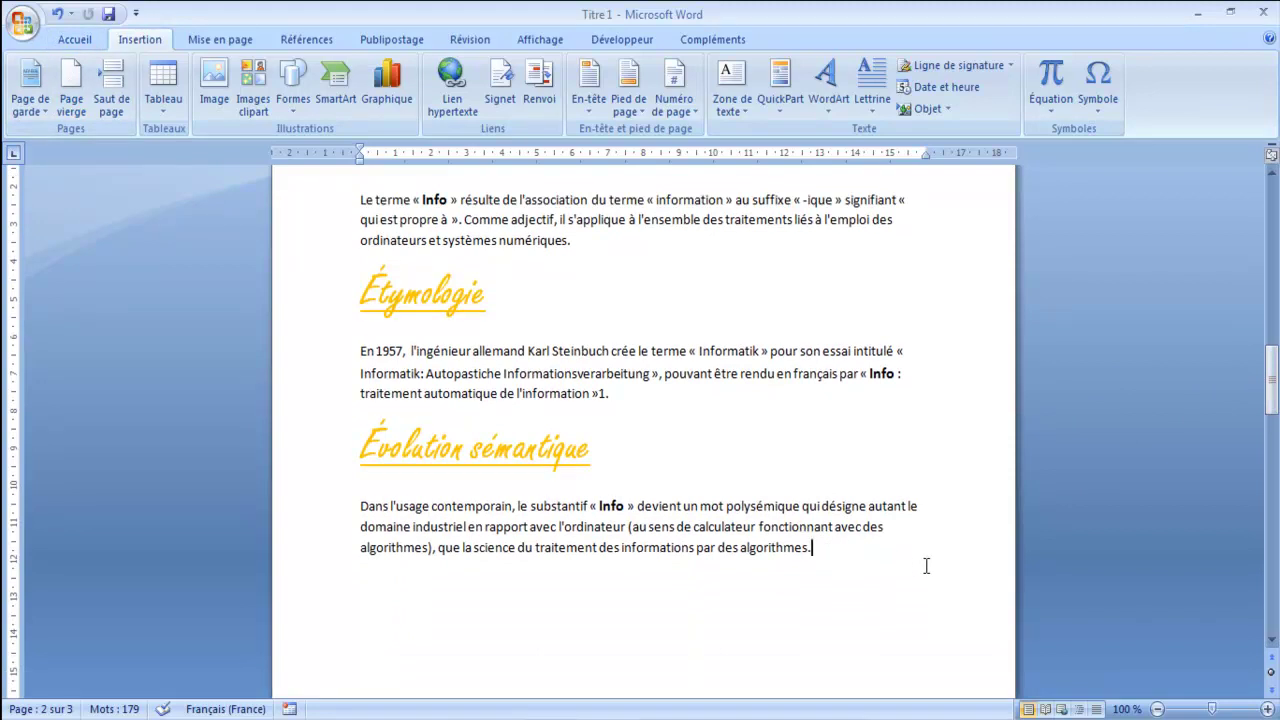
{"action": "mouse_move", "coordinate": [1272, 383]}
{"action": "left_mouse_down"}
{"action": "mouse_move", "coordinate": [1273, 470]}
{"action": "mouse_move", "coordinate": [1275, 364]}
{"action": "left_mouse_up"}
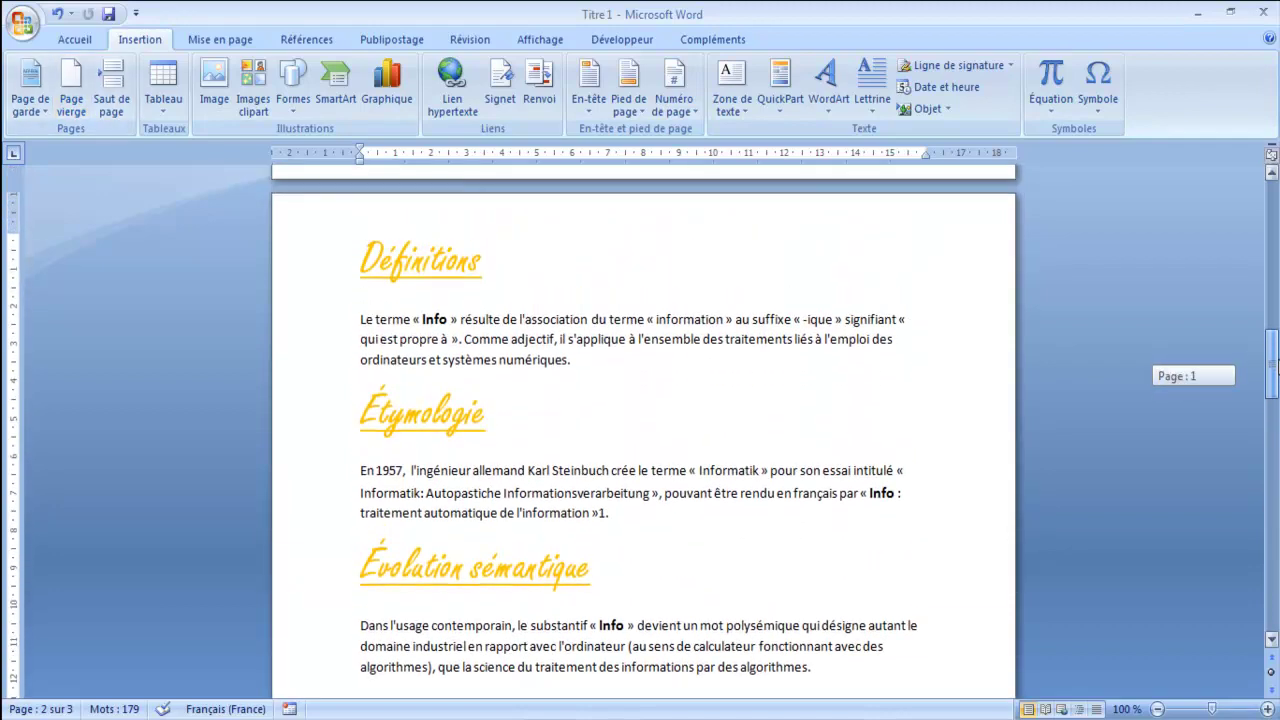
{"action": "left_click", "coordinate": [380, 445]}
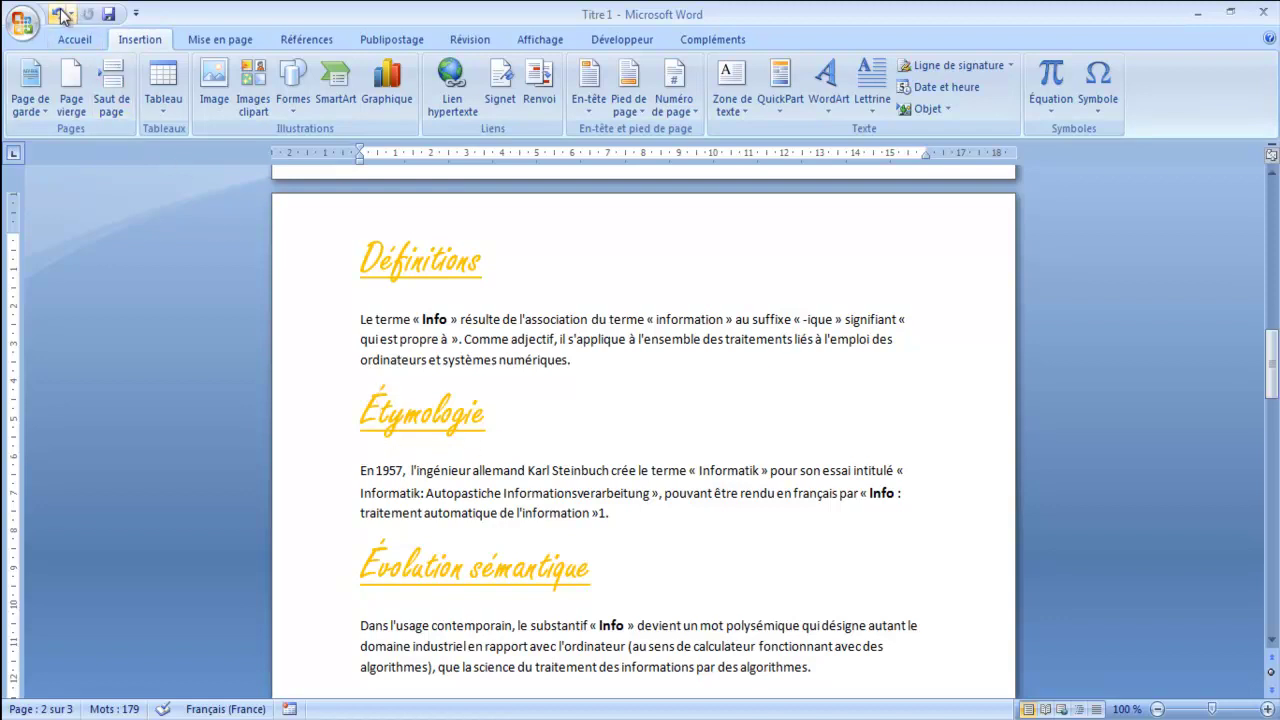
{"action": "left_click", "coordinate": [60, 15]}
Step: Place the caret after '»1.' at the end of the Étymologie paragraph
{"action": "left_click", "coordinate": [380, 447]}
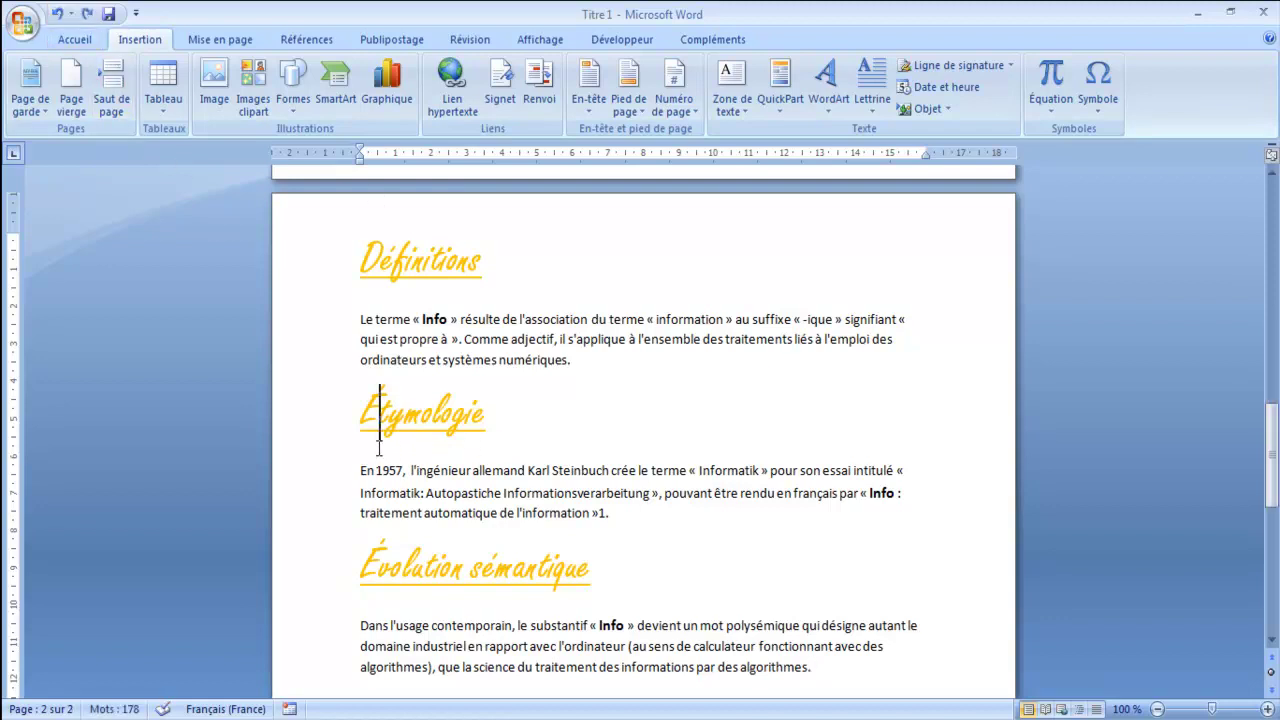
{"action": "left_click", "coordinate": [560, 421]}
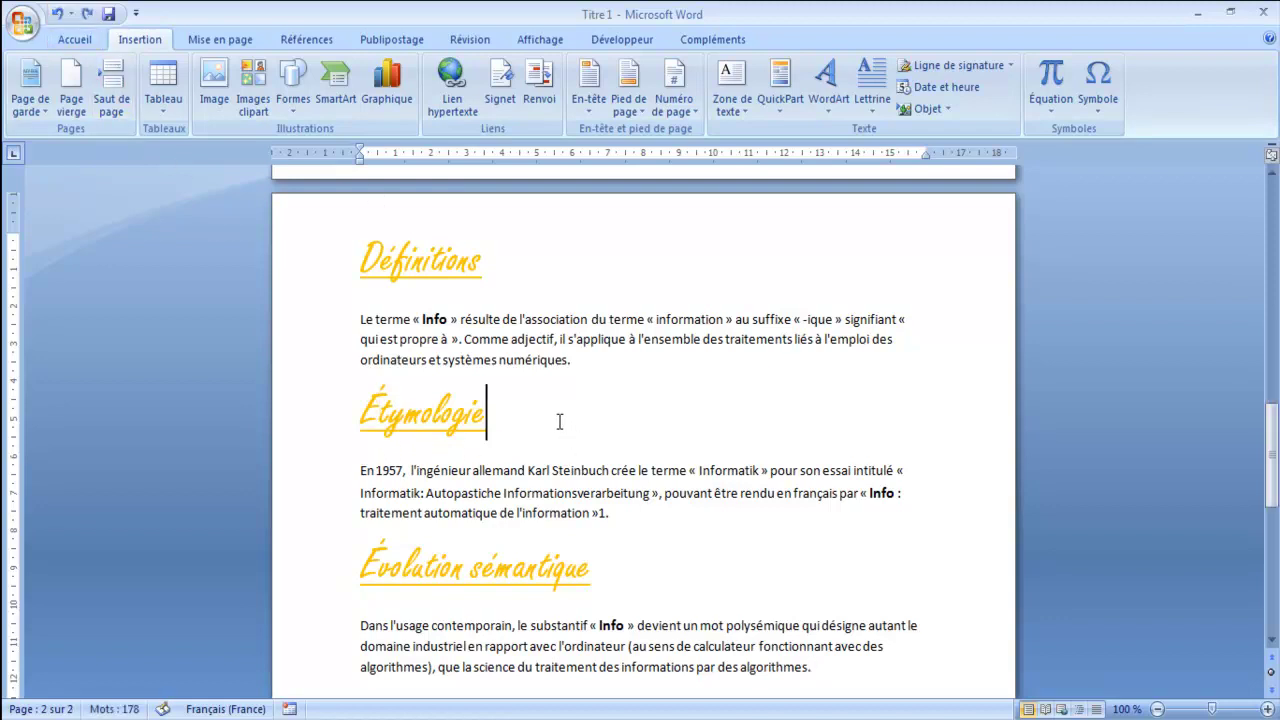
{"action": "left_click", "coordinate": [760, 531]}
Step: Insert a Page vierge right after '»1.' at the end of the Étymologie paragraph
{"action": "left_click_drag", "start_coordinate": [612, 514], "coordinate": [357, 283]}
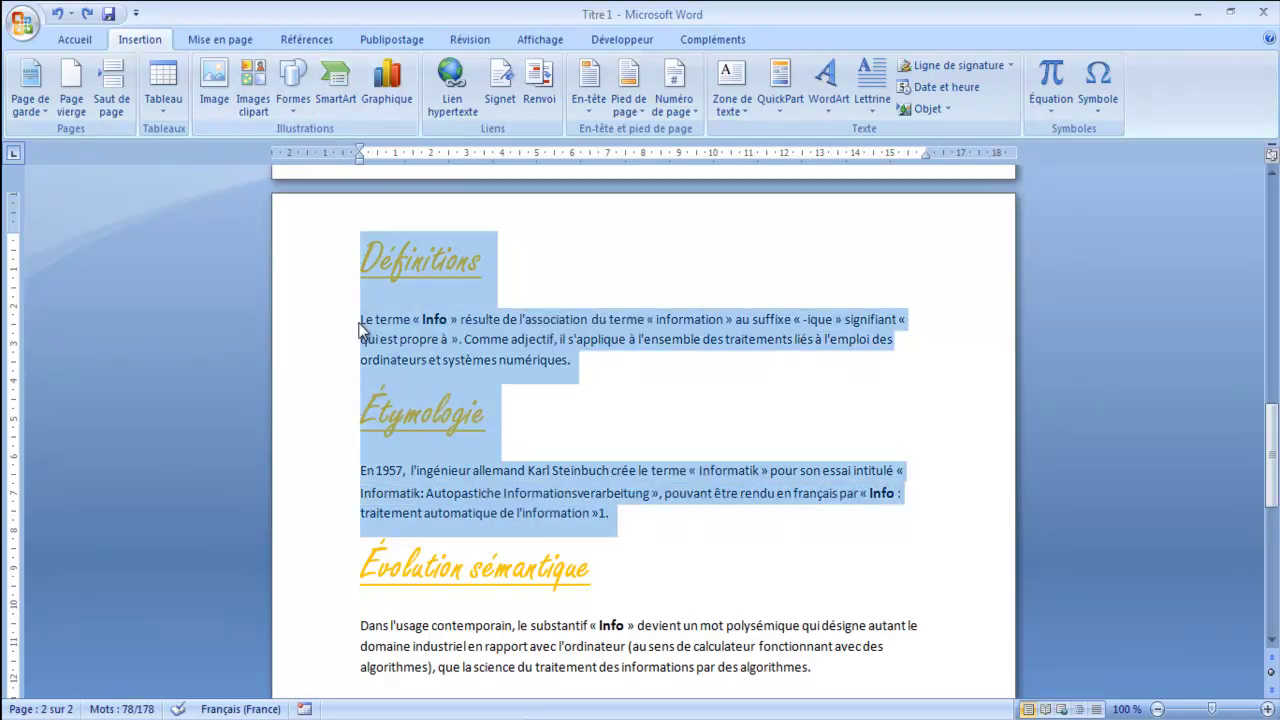
{"action": "left_click", "coordinate": [618, 521]}
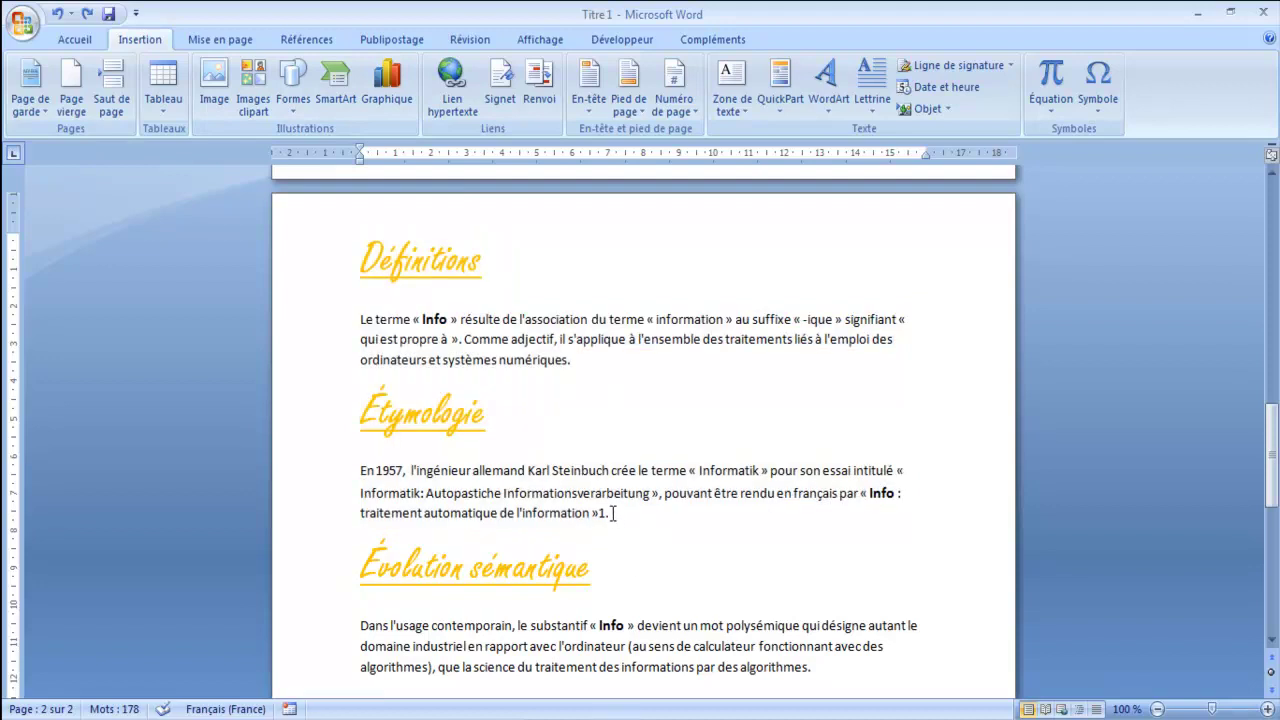
{"action": "left_click_drag", "start_coordinate": [358, 566], "coordinate": [825, 678]}
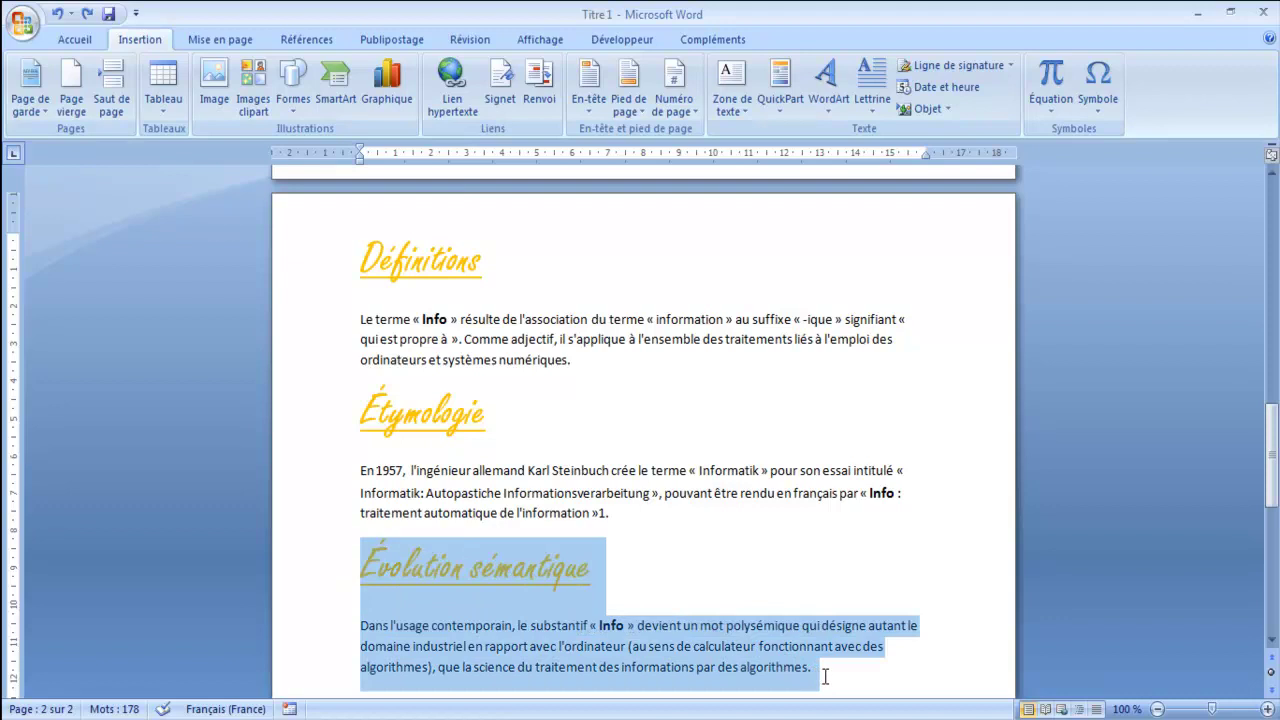
{"action": "left_click", "coordinate": [618, 515]}
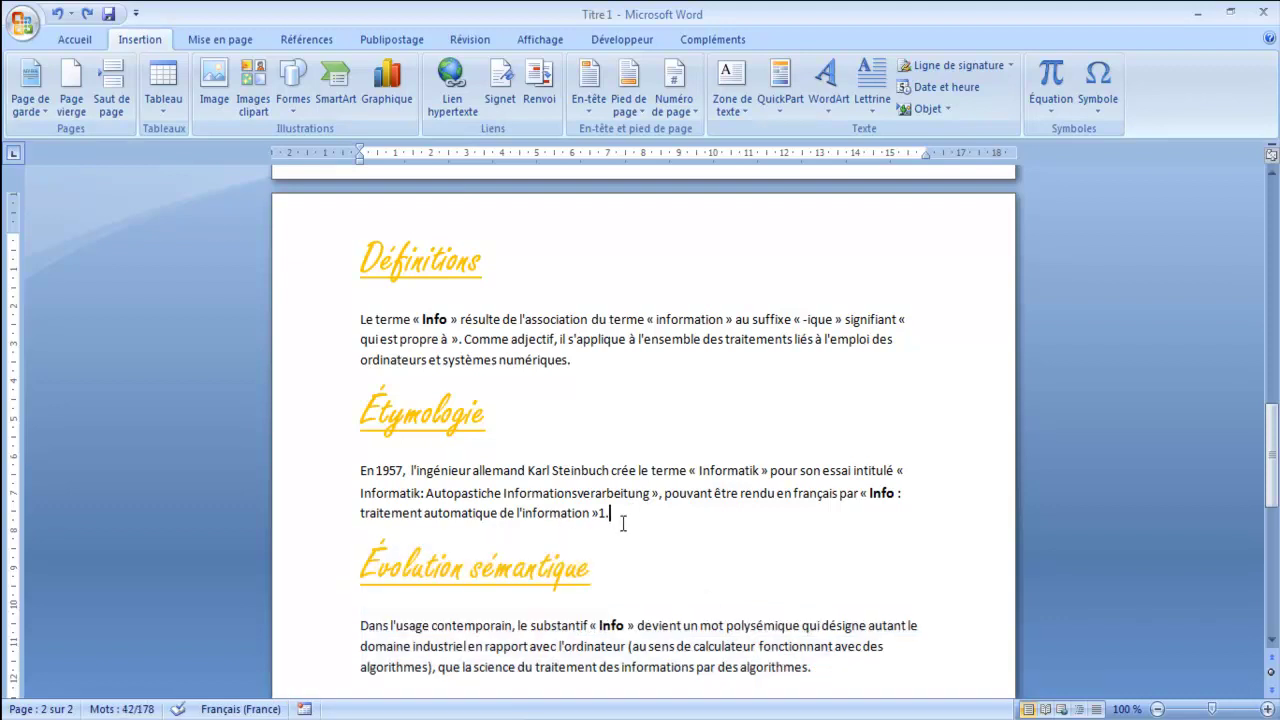
{"action": "left_click", "coordinate": [77, 103]}
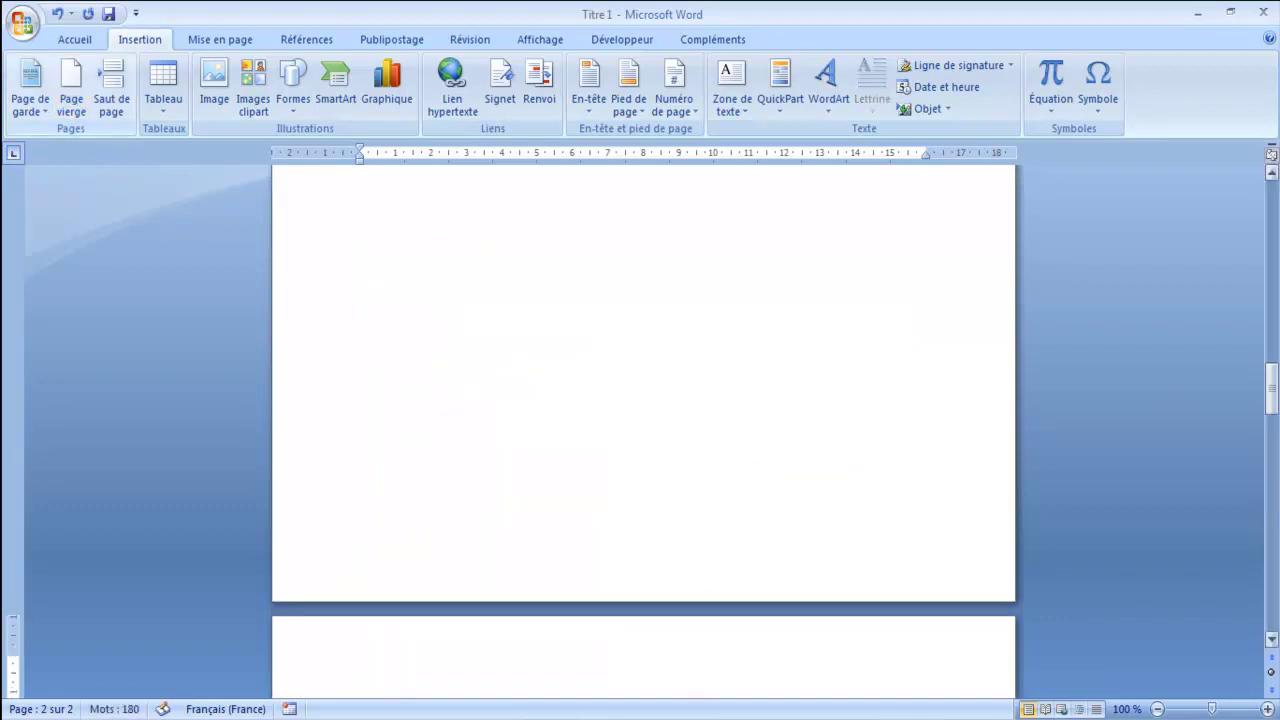
{"action": "mouse_move", "coordinate": [1275, 400]}
{"action": "left_mouse_down"}
{"action": "mouse_move", "coordinate": [1275, 545]}
{"action": "mouse_move", "coordinate": [1273, 326]}
{"action": "left_mouse_up"}
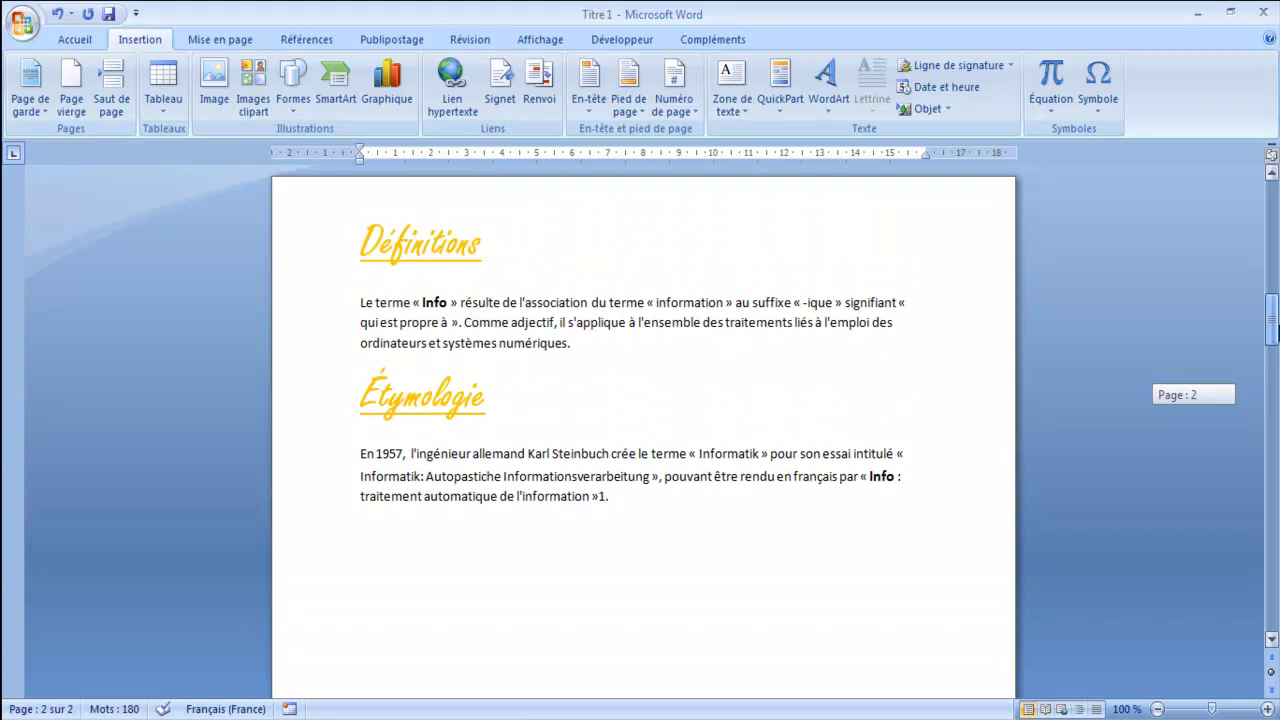
{"action": "mouse_move", "coordinate": [1273, 328]}
{"action": "left_mouse_down"}
{"action": "mouse_move", "coordinate": [1275, 206]}
{"action": "mouse_move", "coordinate": [1271, 338]}
{"action": "left_mouse_up"}
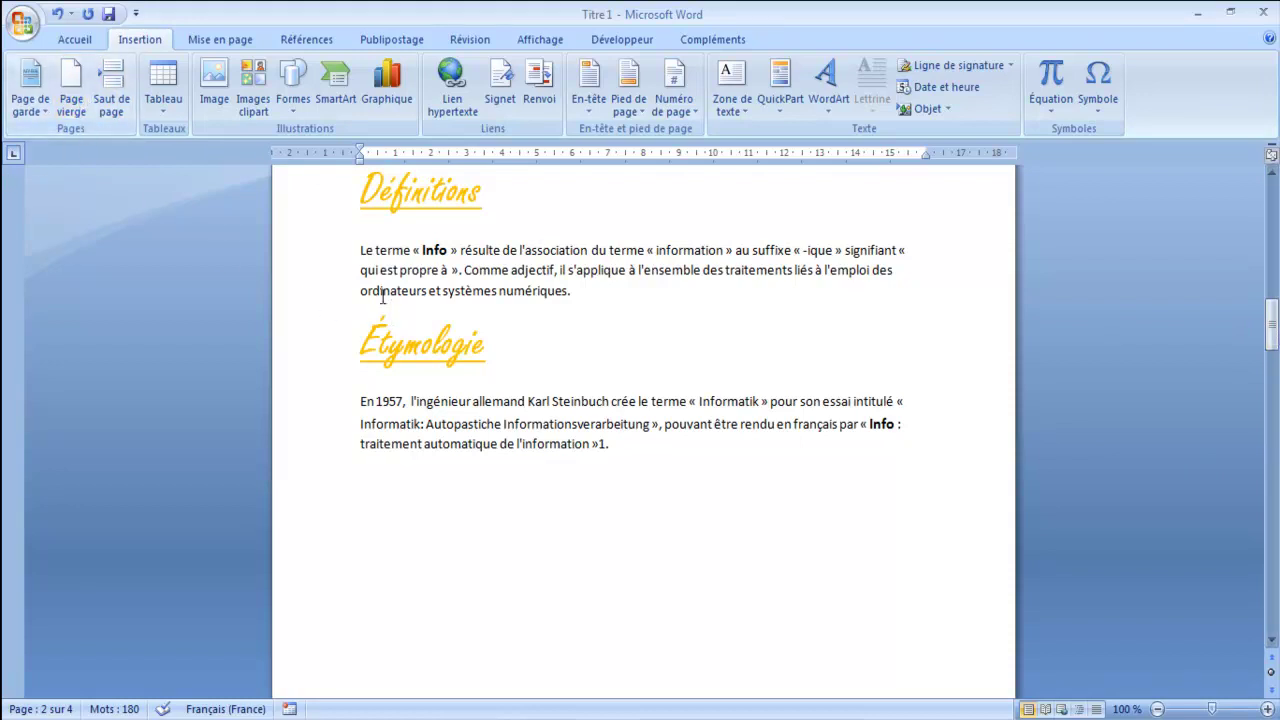
{"action": "left_click", "coordinate": [358, 197]}
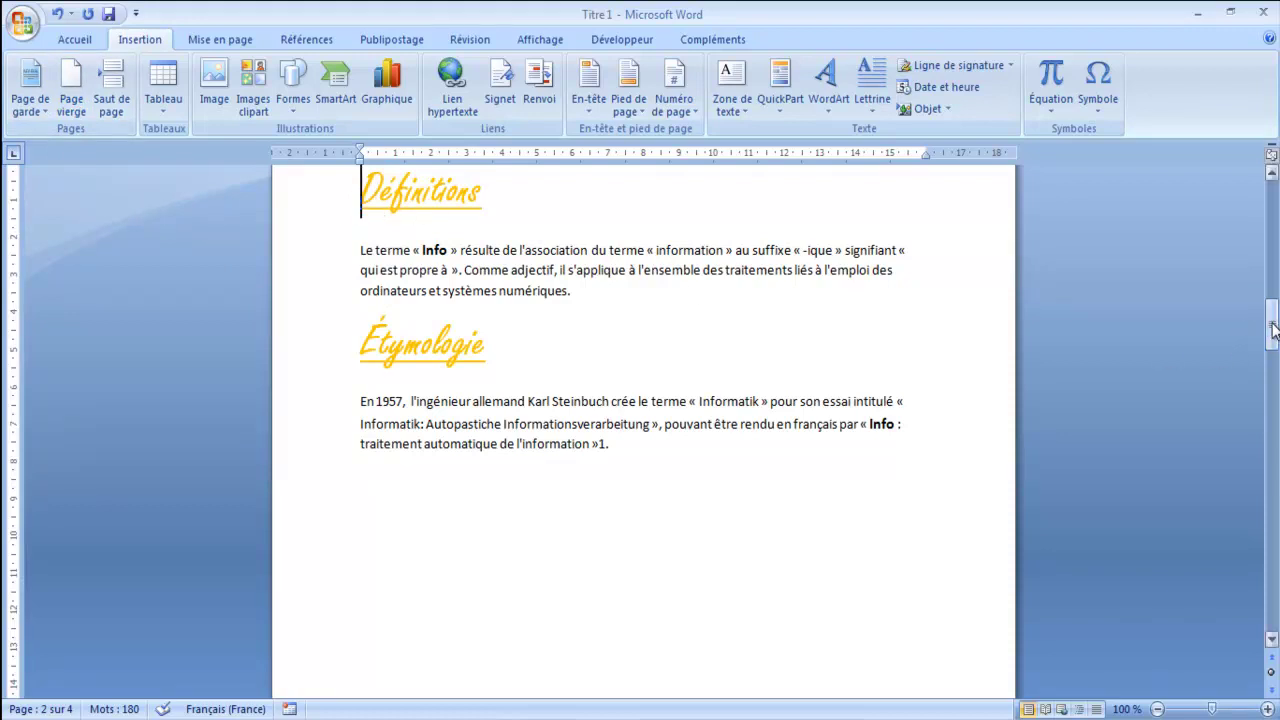
{"action": "left_click", "coordinate": [634, 446]}
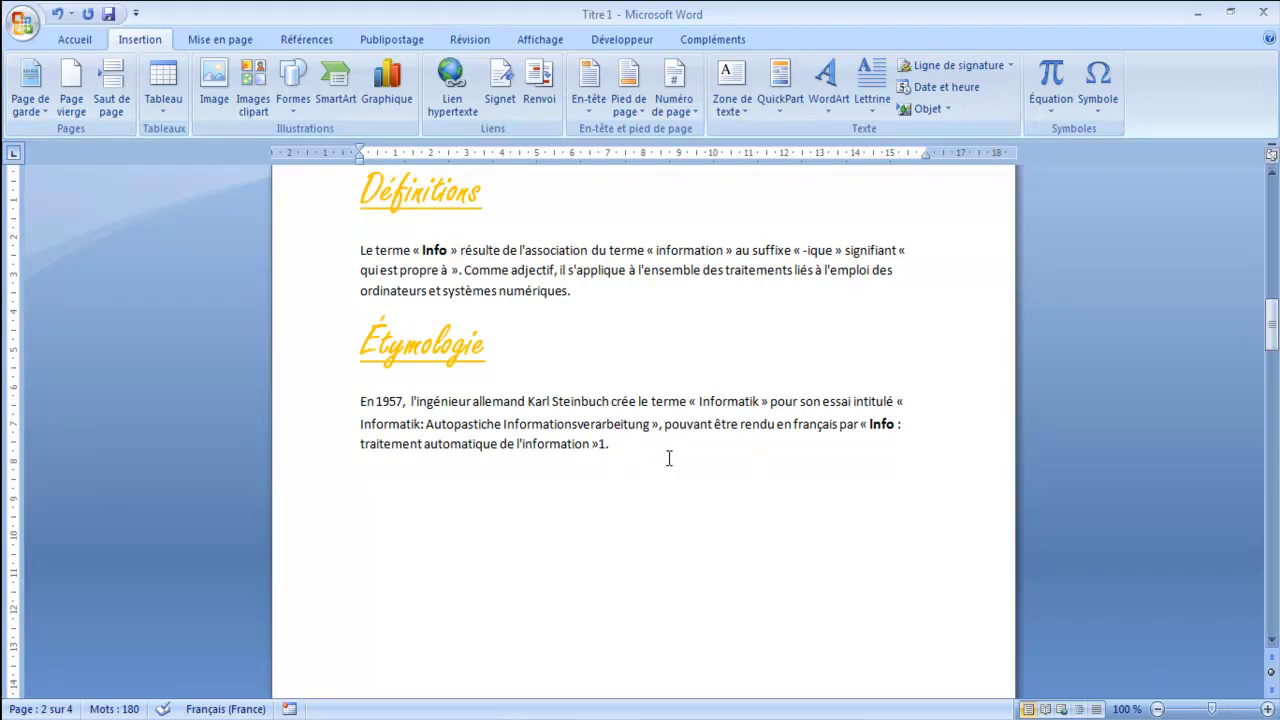